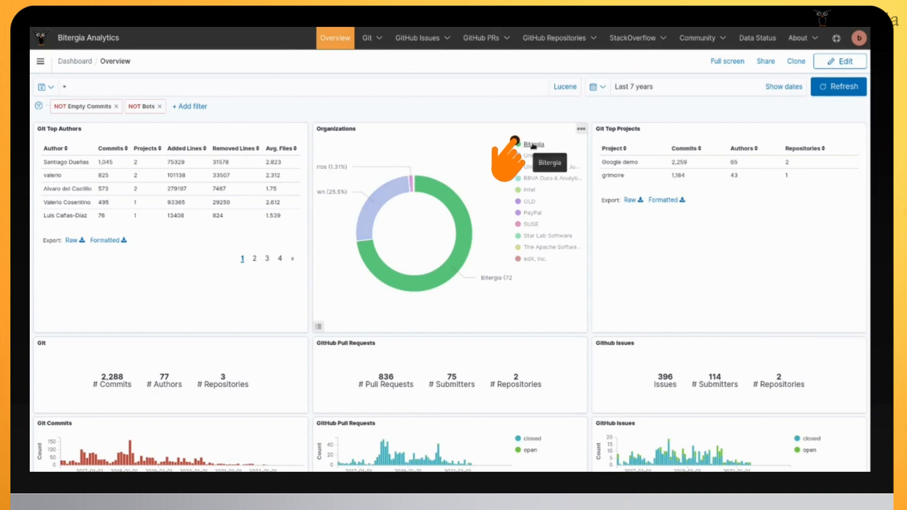
# Step: Filter the Overview dashboard to the Bitergia organization and the Google demo project
pyautogui.click(533, 145)
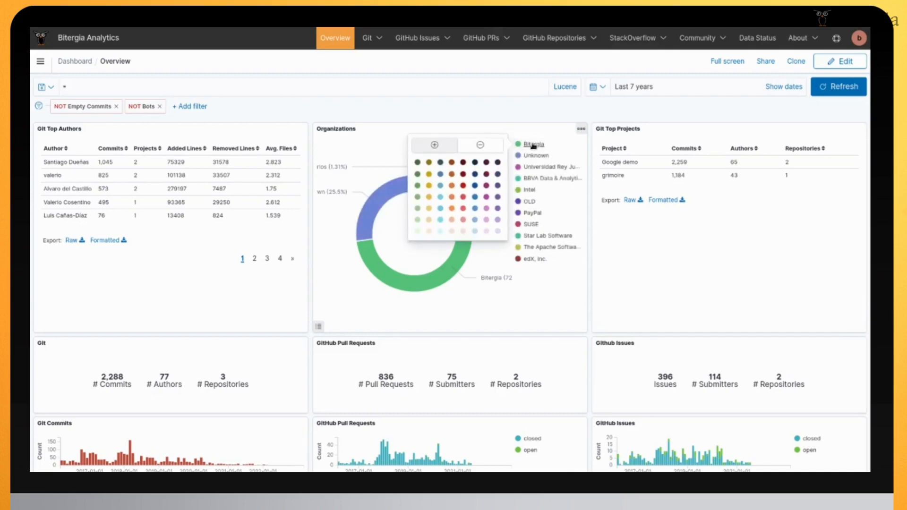
pyautogui.click(447, 147)
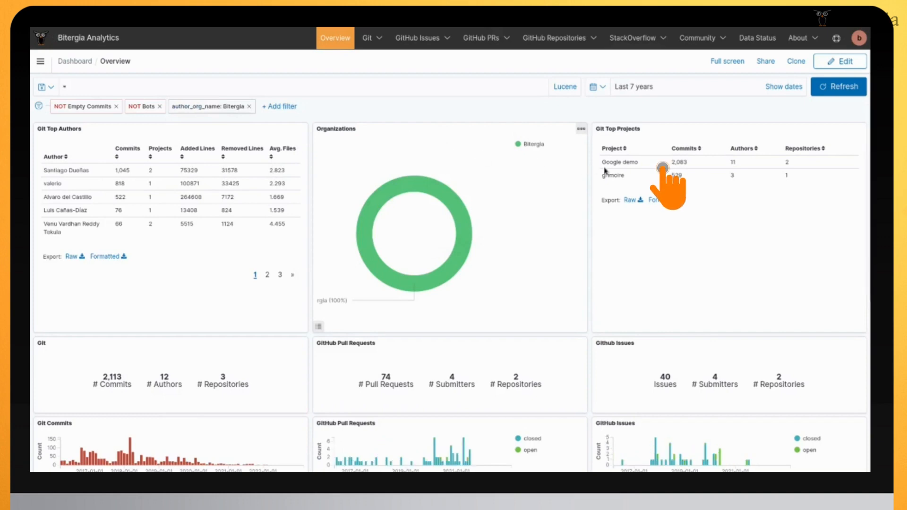
pyautogui.moveTo(639, 167)
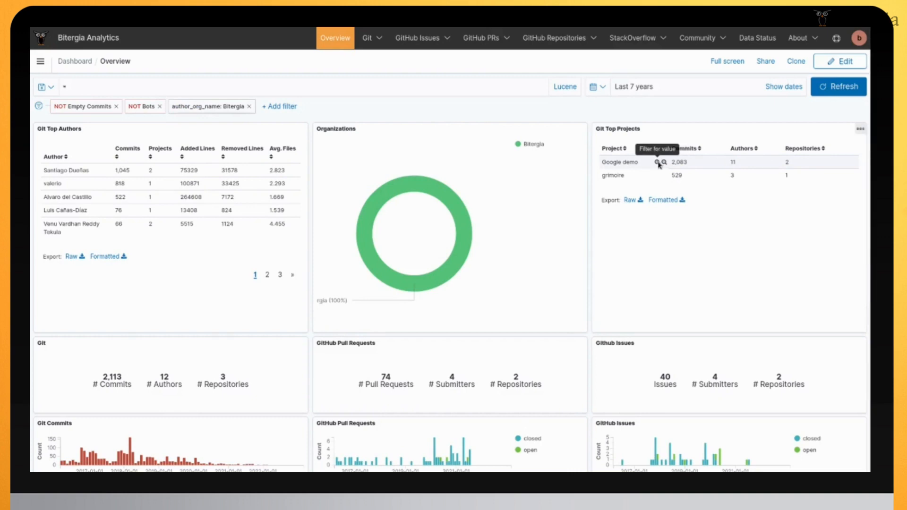
pyautogui.click(659, 163)
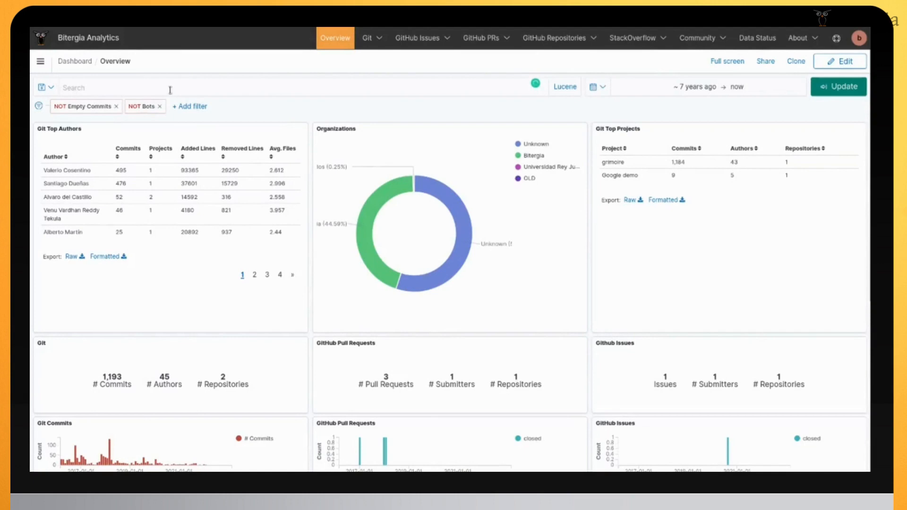
# Step: Search the dashboard with the query project:grimoire
pyautogui.click(170, 90)
pyautogui.write('p')
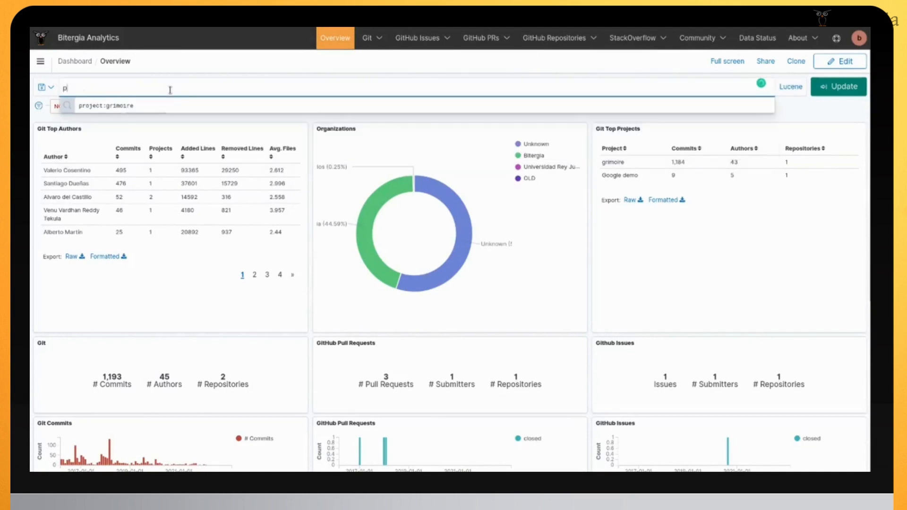
pyautogui.write('roject:')
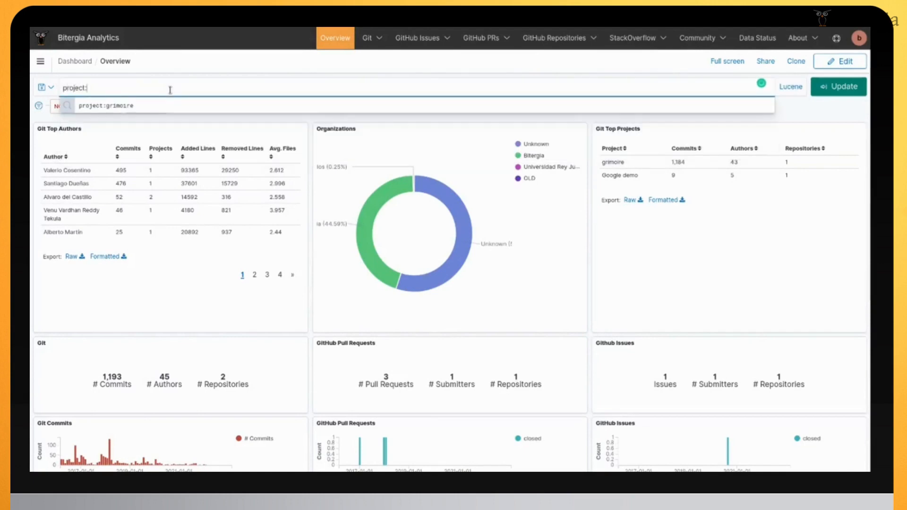
pyautogui.write('grimoire')
pyautogui.press('Return')
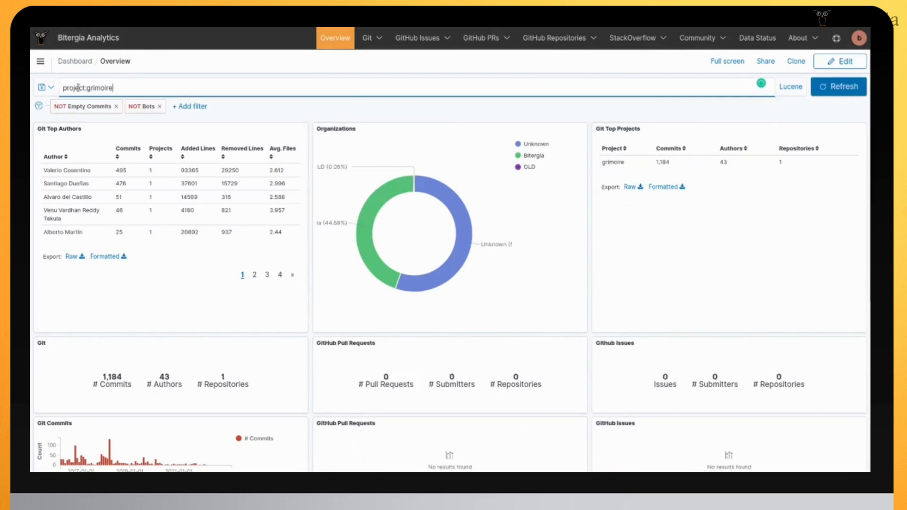
# Step: Shorten the search query to grimoire, run it, and view the query syntax options
pyautogui.doubleClick(78, 88)
pyautogui.press('BackSpace')
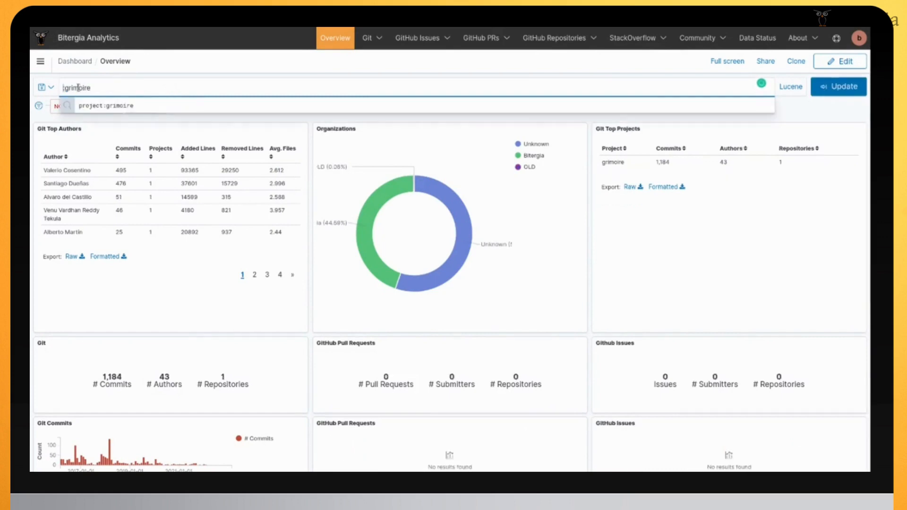
pyautogui.press('Return')
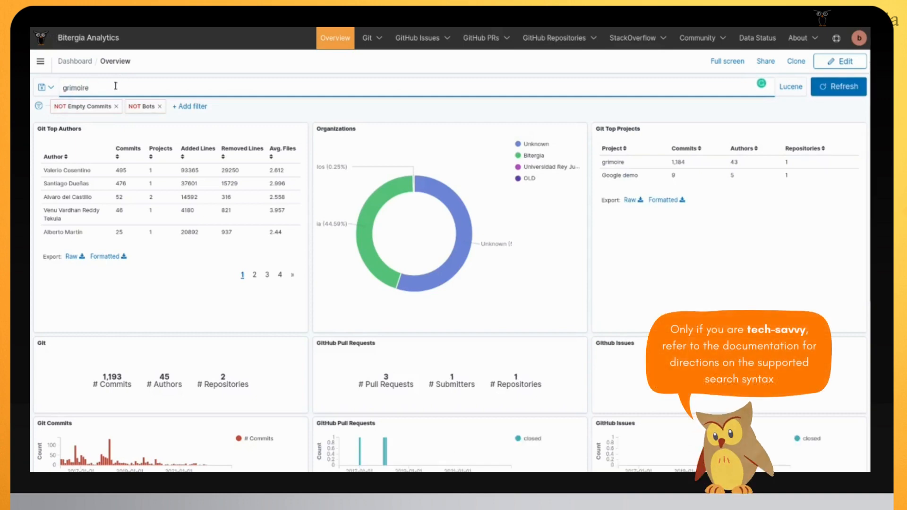
pyautogui.click(781, 93)
pyautogui.click(565, 87)
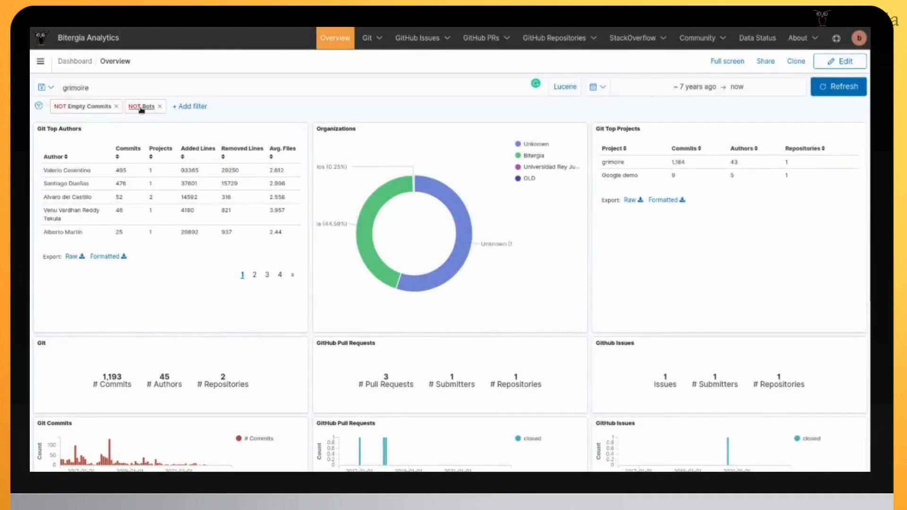
# Step: Temporarily disable the NOT Bots filter and re-enable it
pyautogui.click(140, 108)
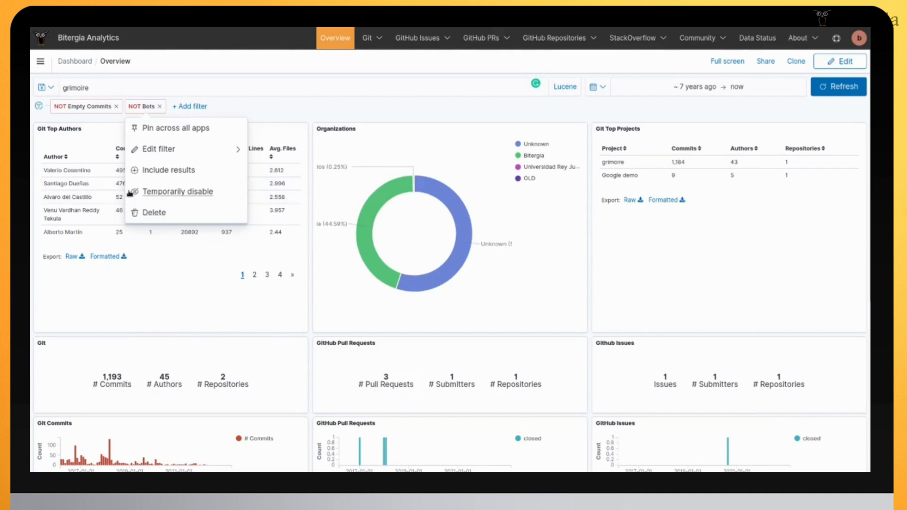
pyautogui.click(155, 192)
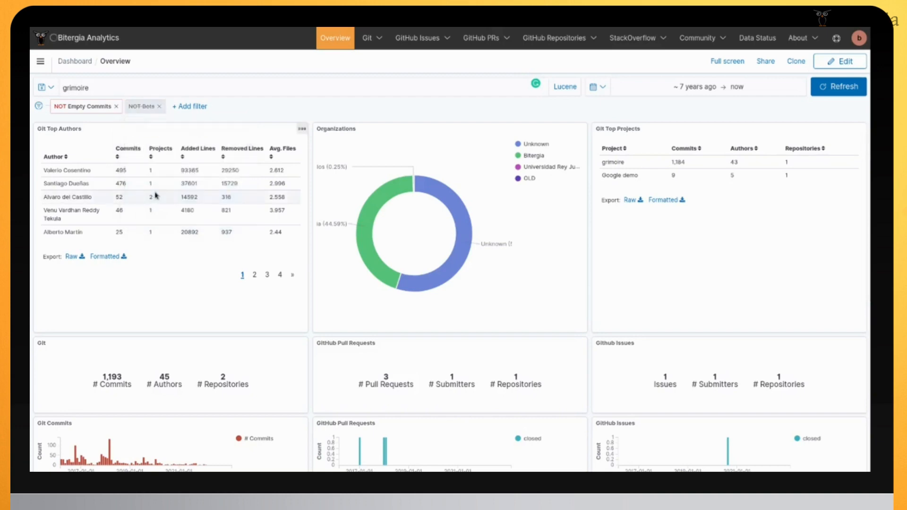
pyautogui.click(143, 106)
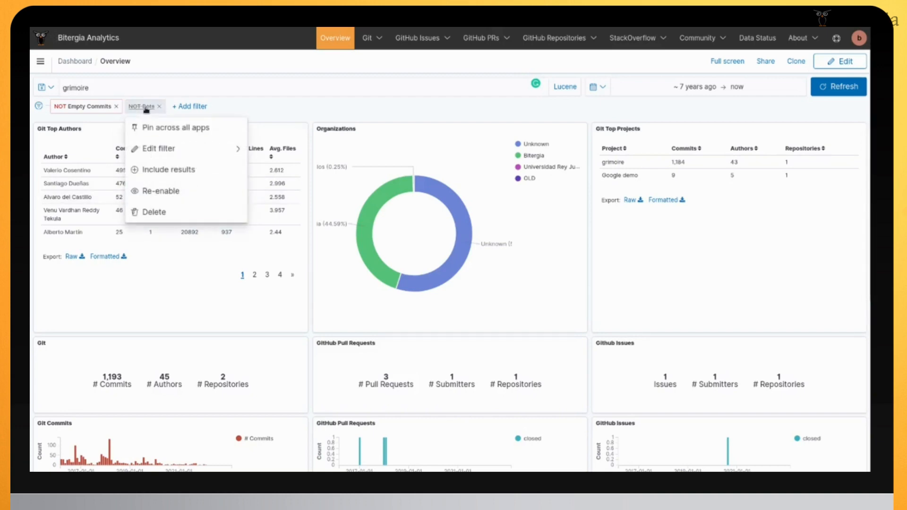
pyautogui.click(162, 191)
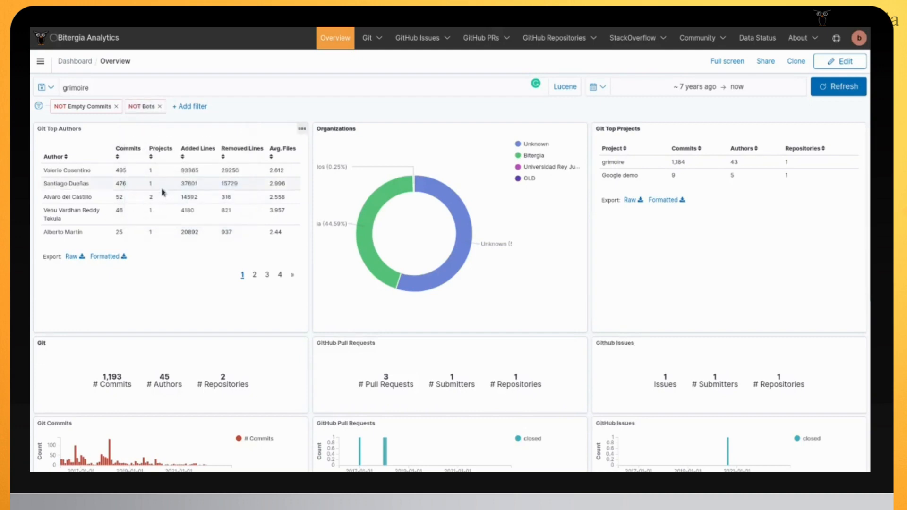
# Step: Switch the Bots filter to include results and return it to excluding them
pyautogui.click(144, 107)
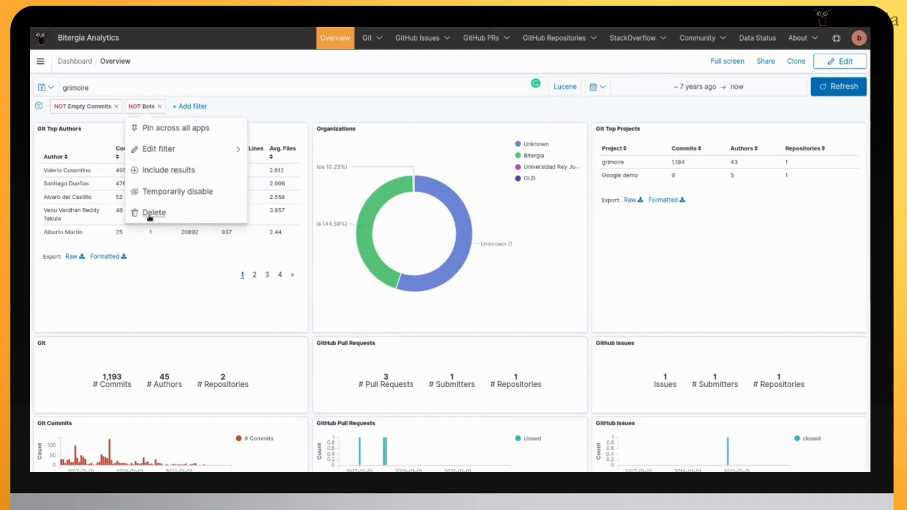
pyautogui.click(162, 174)
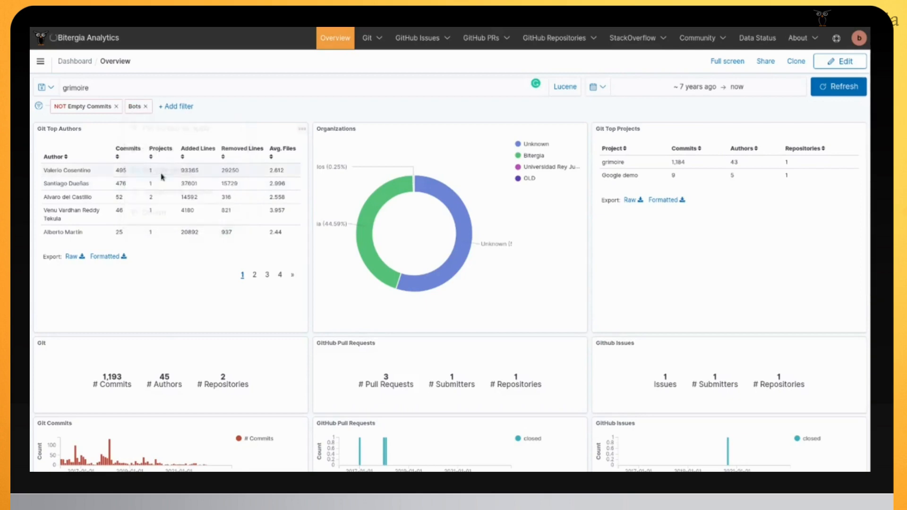
pyautogui.click(135, 106)
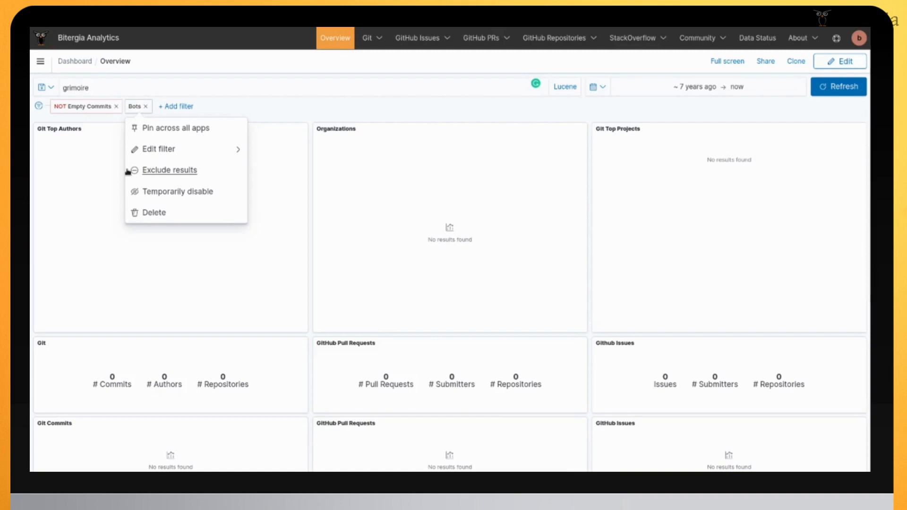
pyautogui.click(159, 172)
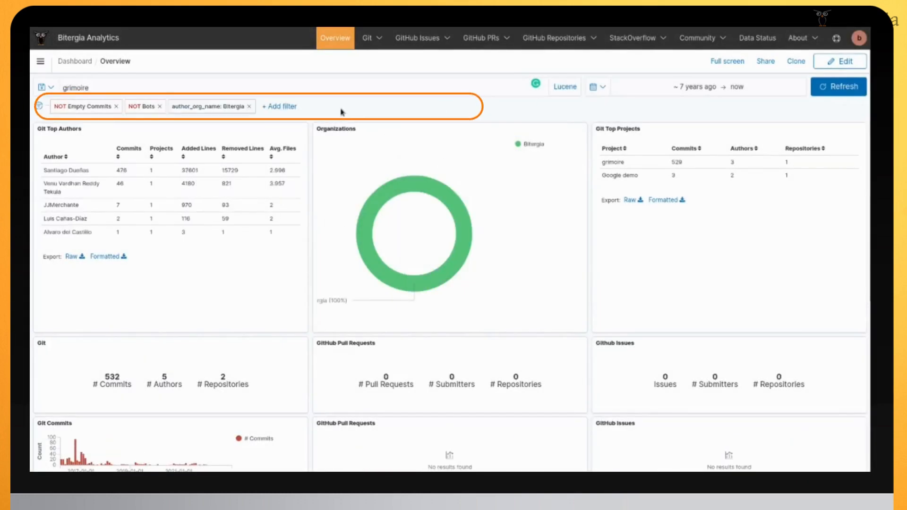
# Step: Add a filter for the grimoire project from the top projects table and open a GitHub Issues dashboard
pyautogui.moveTo(630, 163)
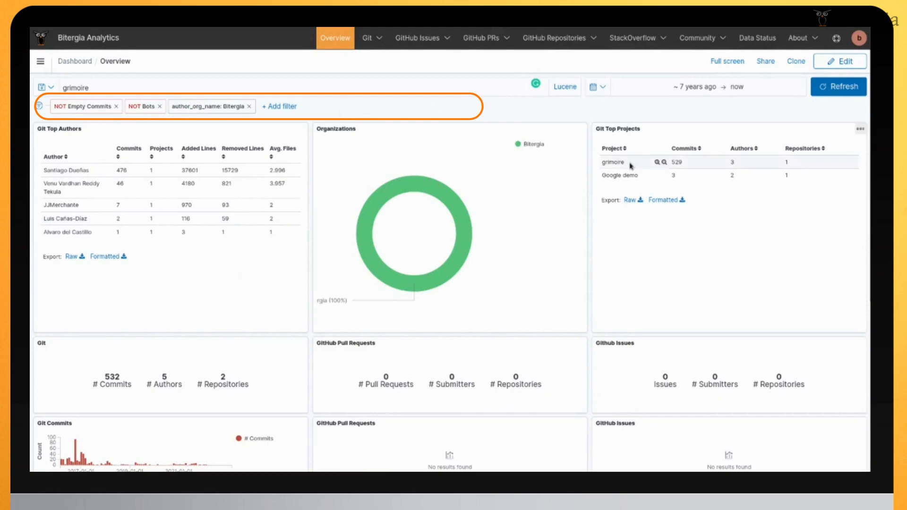
pyautogui.click(656, 162)
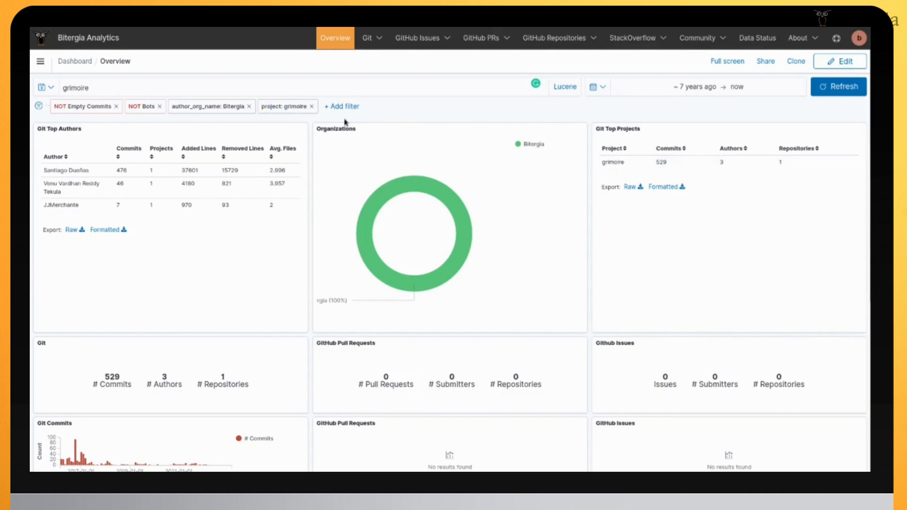
pyautogui.click(421, 39)
pyautogui.click(410, 96)
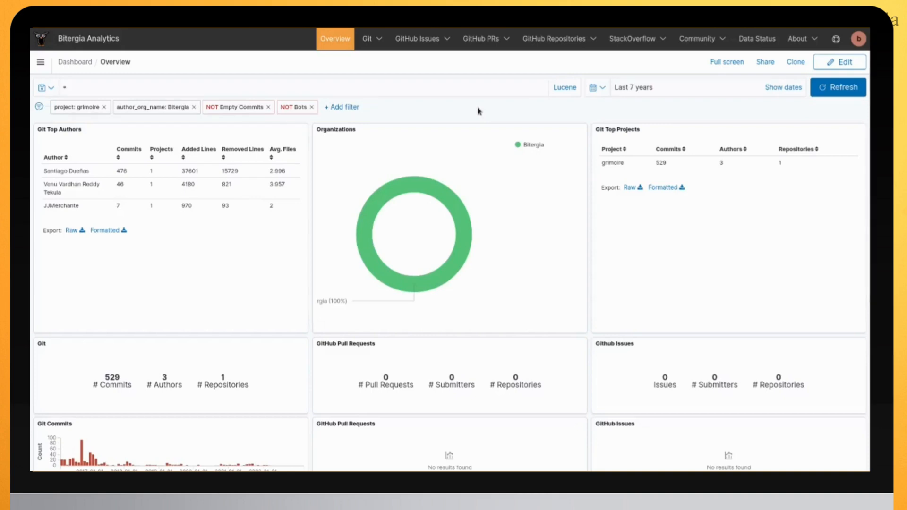
# Step: Pin the author_org_name: Bitergia and project: grimoire filters across all apps and open the Git Overview dashboard
pyautogui.click(185, 107)
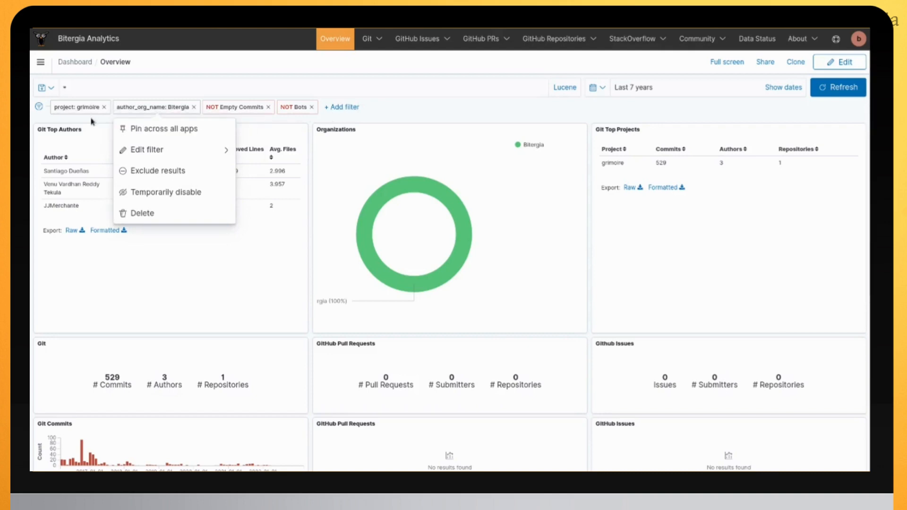
pyautogui.click(124, 127)
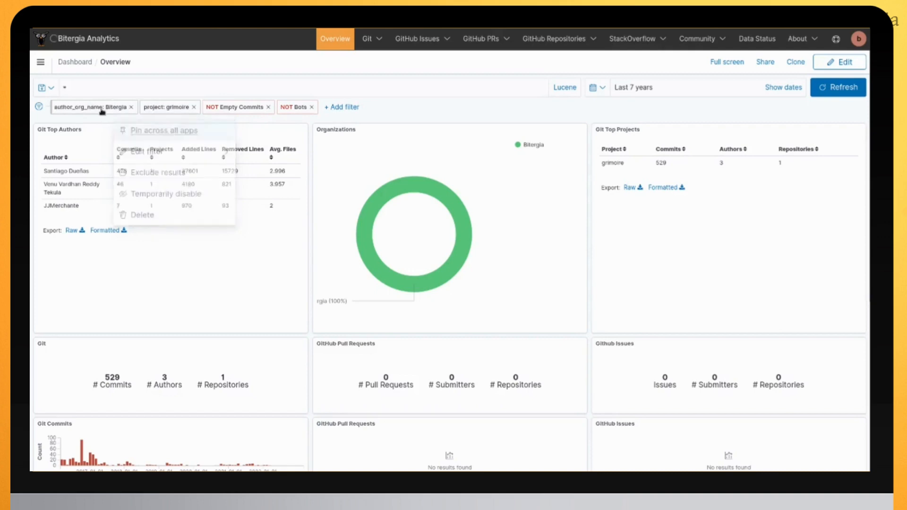
pyautogui.click(169, 109)
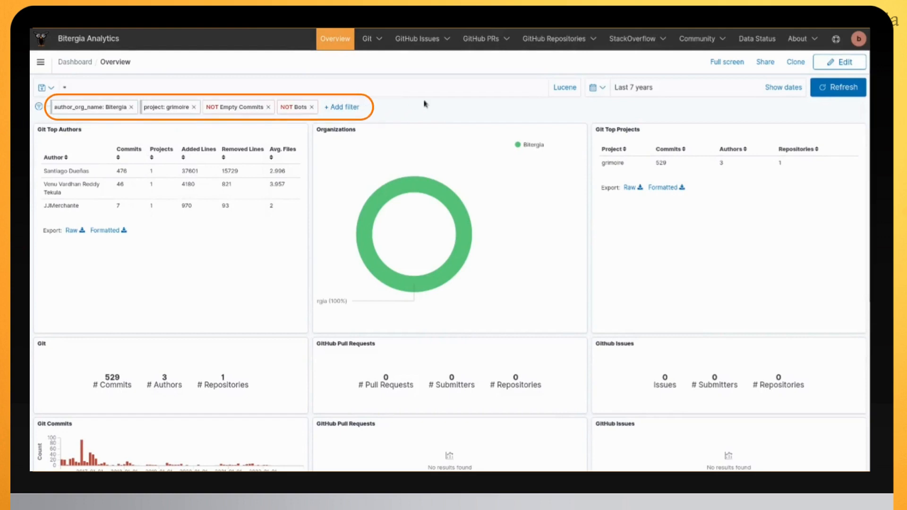
pyautogui.click(370, 38)
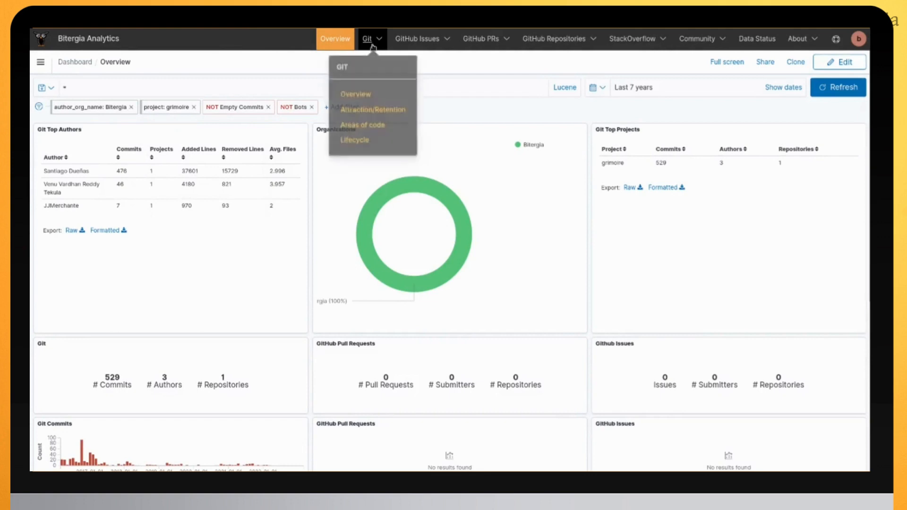
pyautogui.click(355, 92)
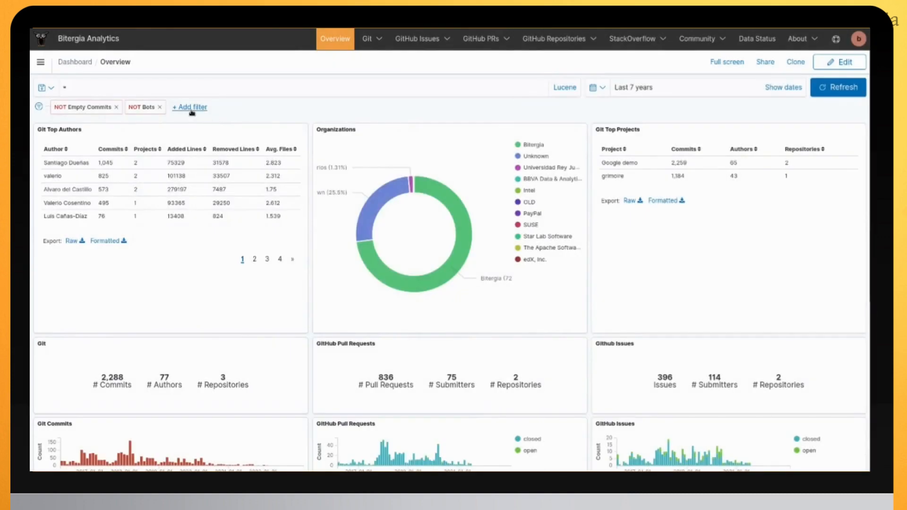
# Step: Inspect the definition of the NOT Bots filter and leave its editor without saving
pyautogui.click(191, 109)
pyautogui.click(142, 108)
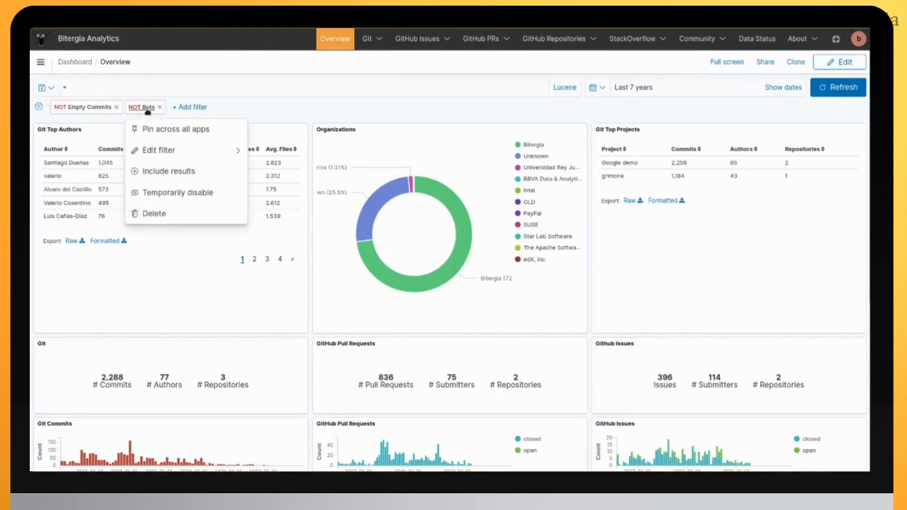
pyautogui.click(158, 150)
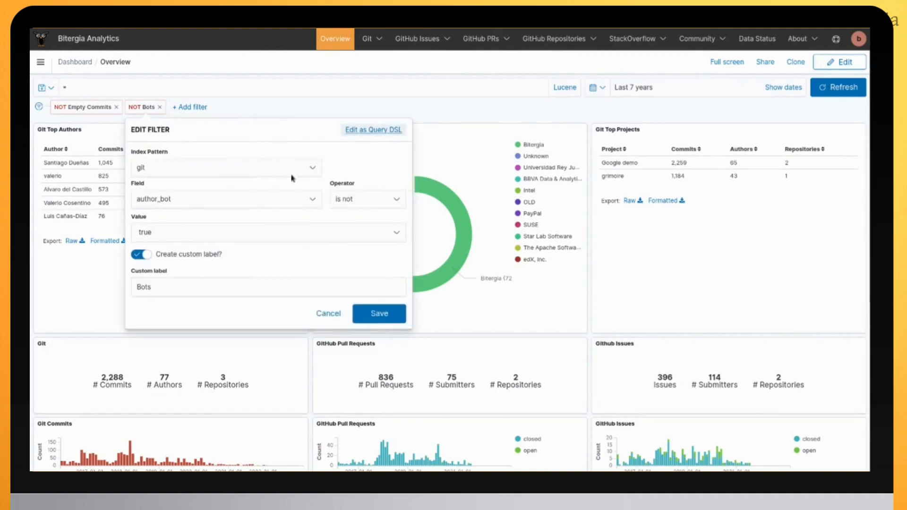
pyautogui.click(321, 314)
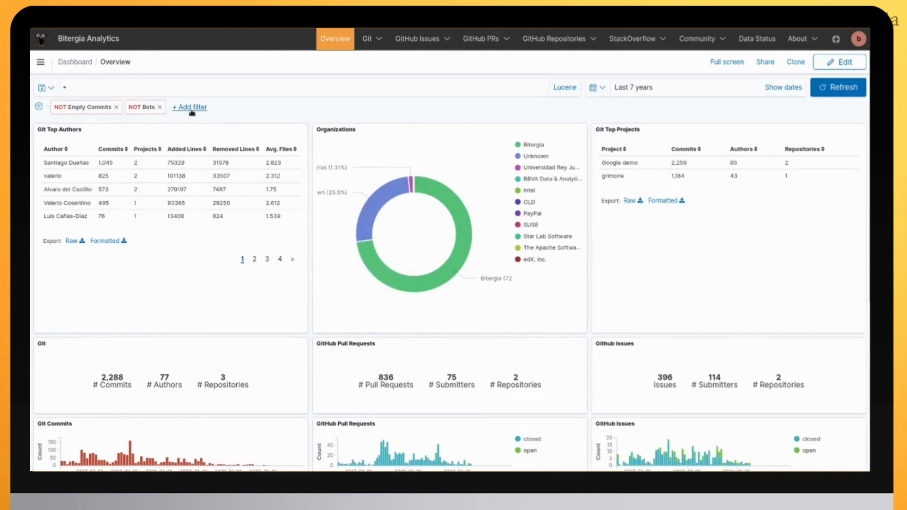
# Step: Start a new filter on the github_issues index pattern with the field author_org_name and the operator is
pyautogui.click(192, 108)
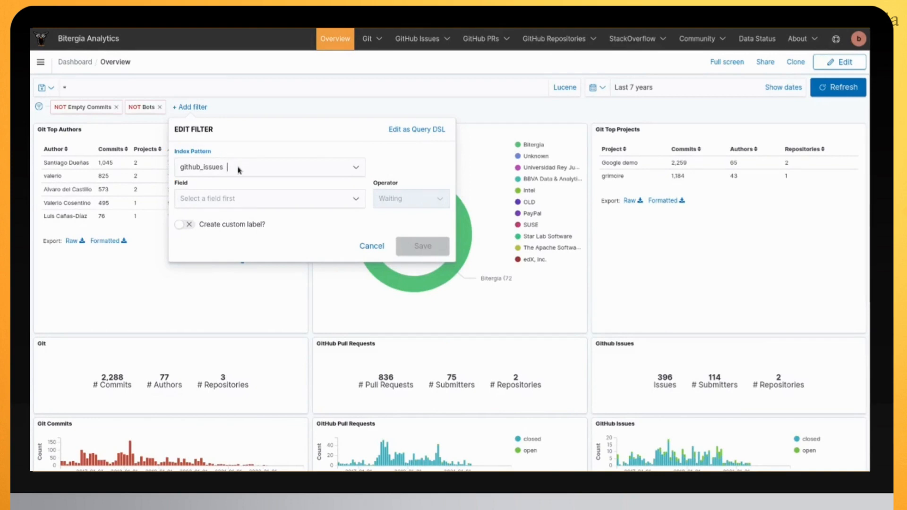
pyautogui.click(232, 200)
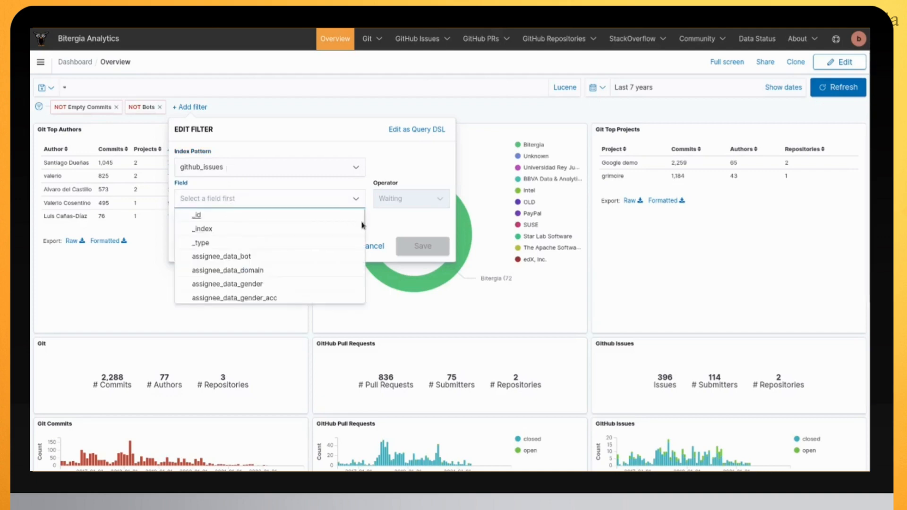
pyautogui.scroll(-4, 361, 244)
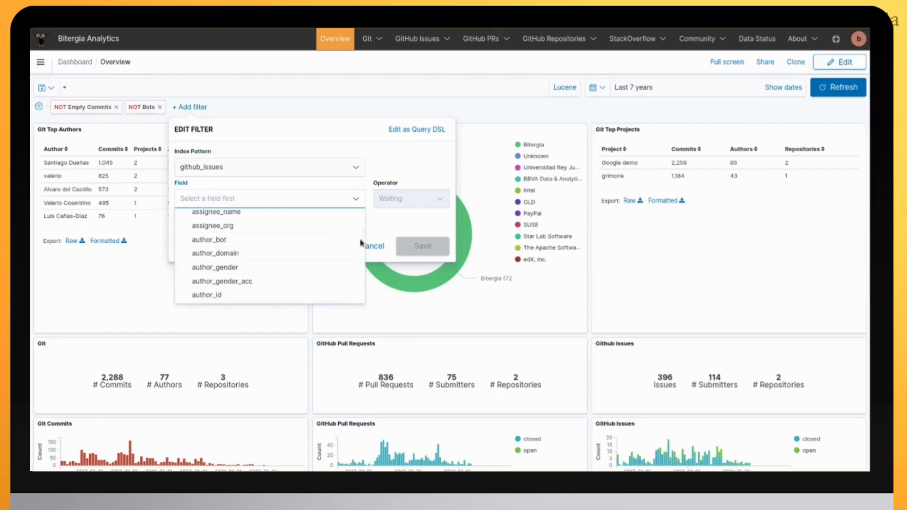
pyautogui.scroll(-3, 361, 243)
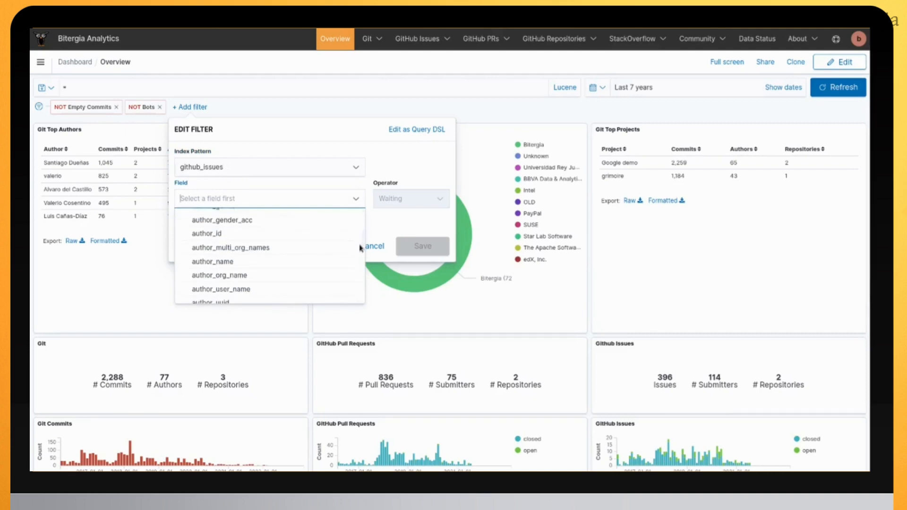
pyautogui.scroll(-2, 360, 246)
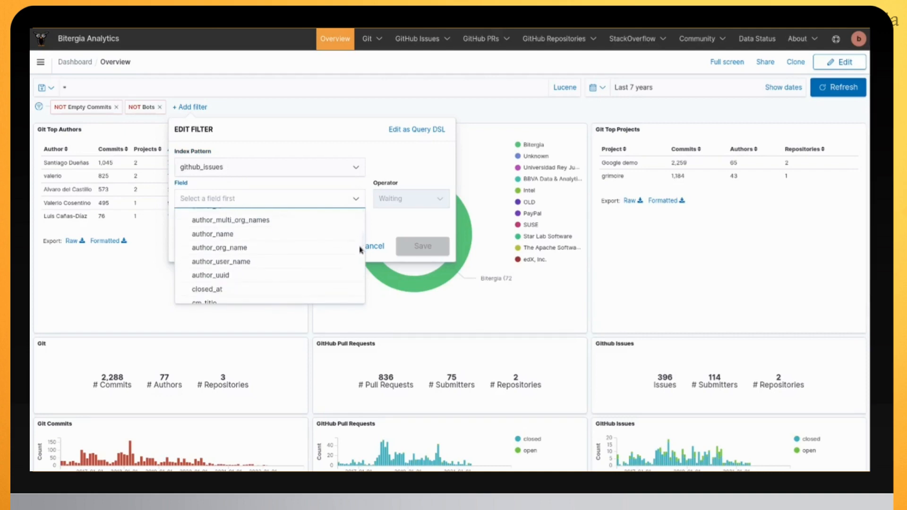
pyautogui.click(274, 249)
pyautogui.click(395, 201)
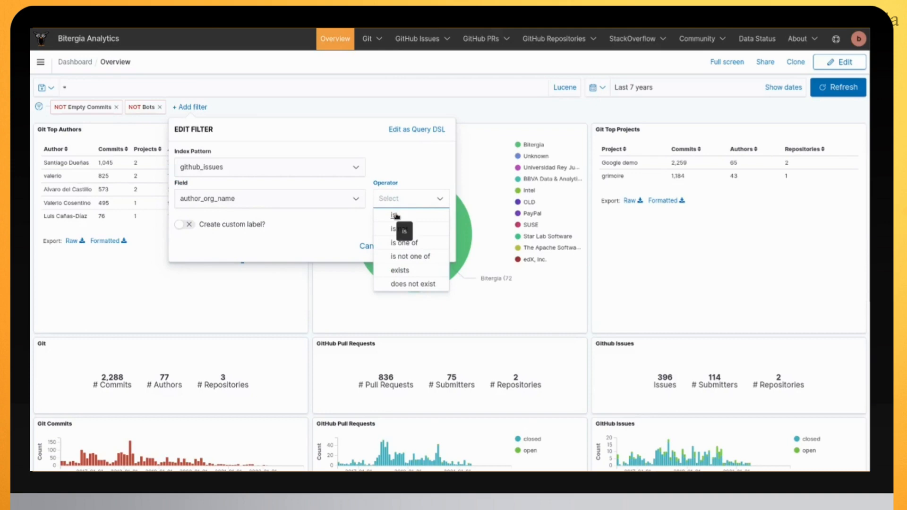
pyautogui.click(396, 216)
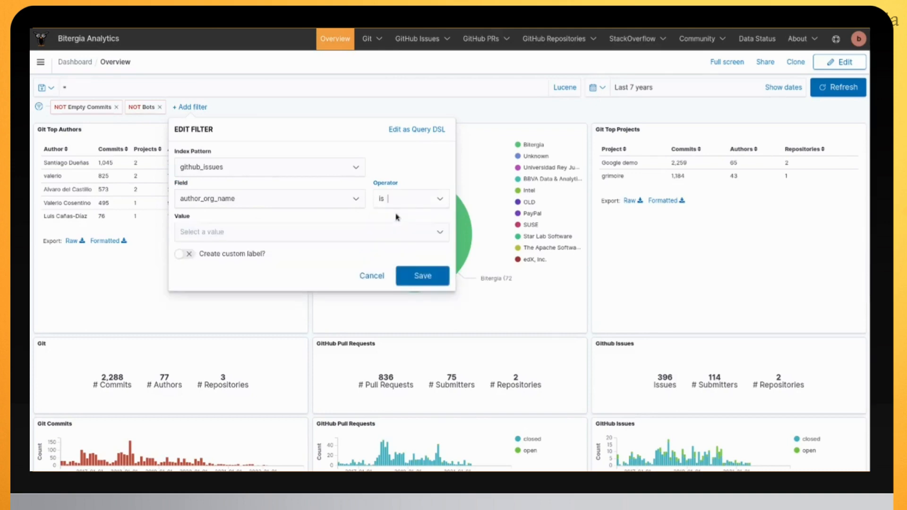
# Step: Set the new filter's value to Bitergia and enable its custom label
pyautogui.click(363, 234)
pyautogui.click(235, 262)
pyautogui.click(189, 254)
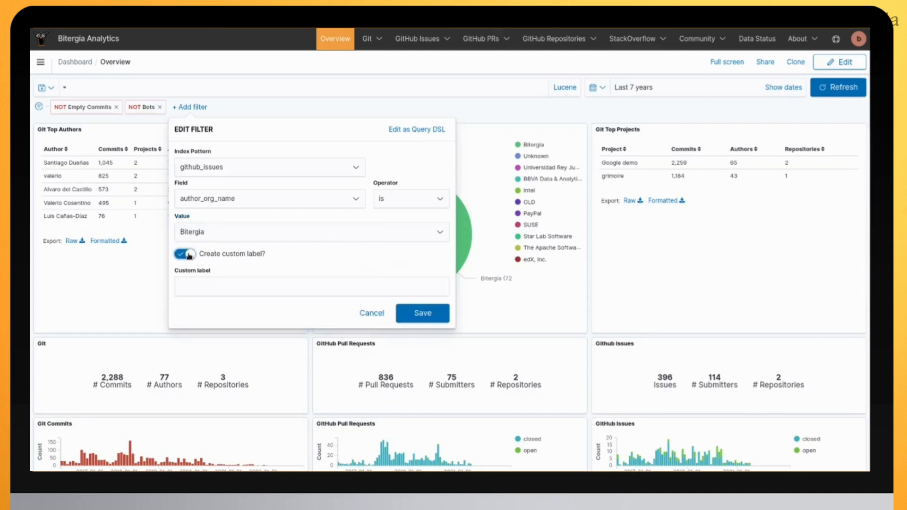
pyautogui.click(200, 281)
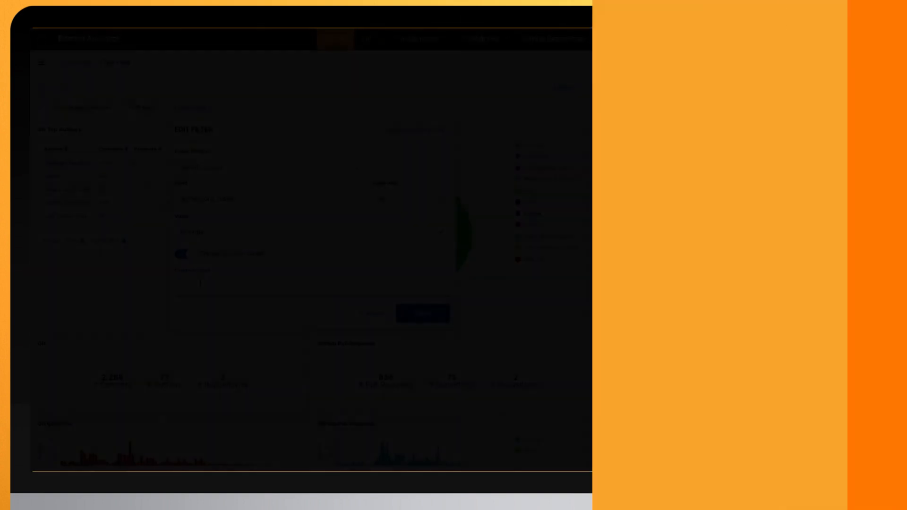